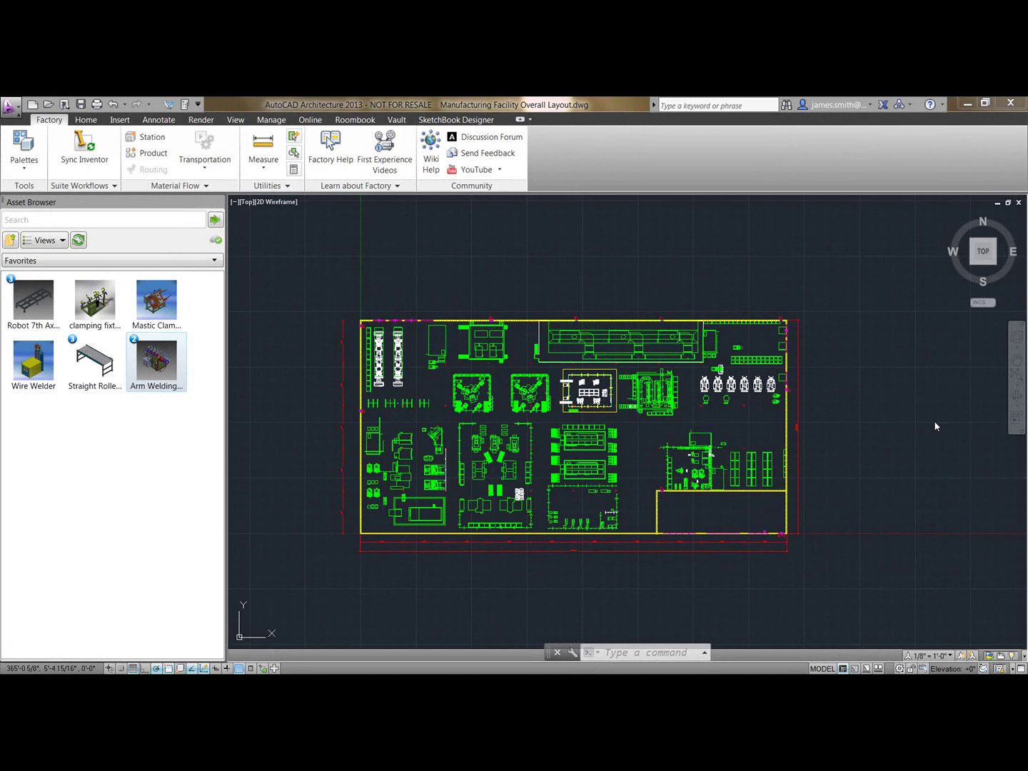
Show the Material Flow Browser station list and select the Raw Material_Parts Storage station
click(29, 174)
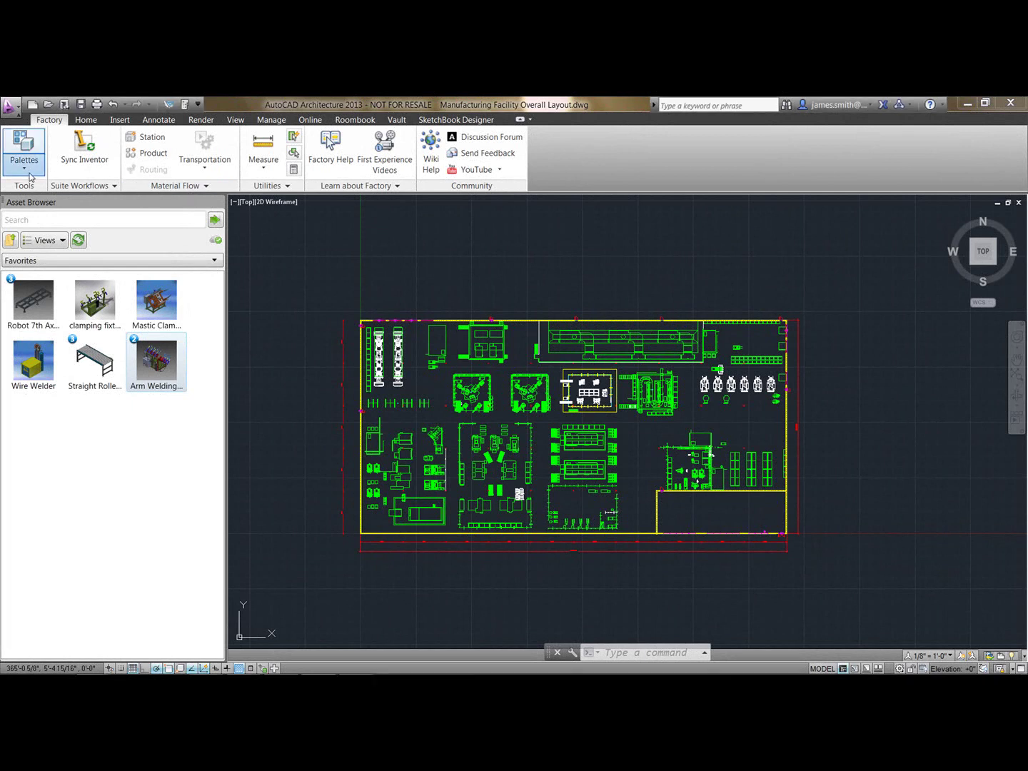
click(42, 215)
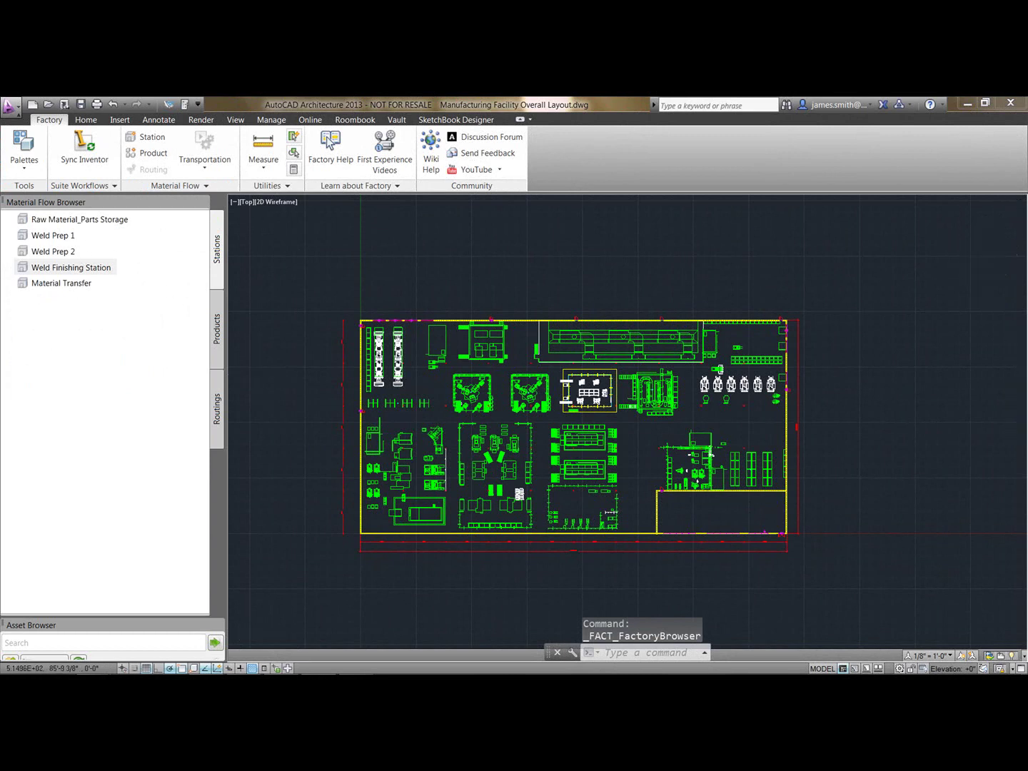
click(80, 219)
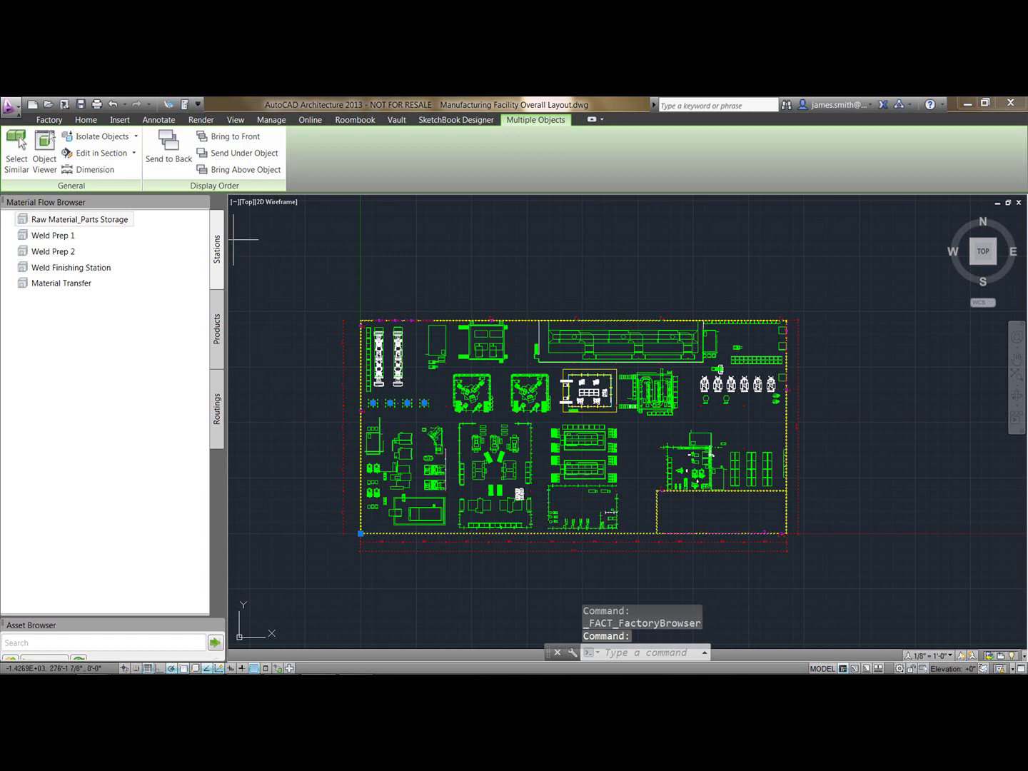
Clear the selection and zoom in on the New Cell area of the layout
key(Escape)
key(Escape)
key(Escape)
click(361, 275)
key(Escape)
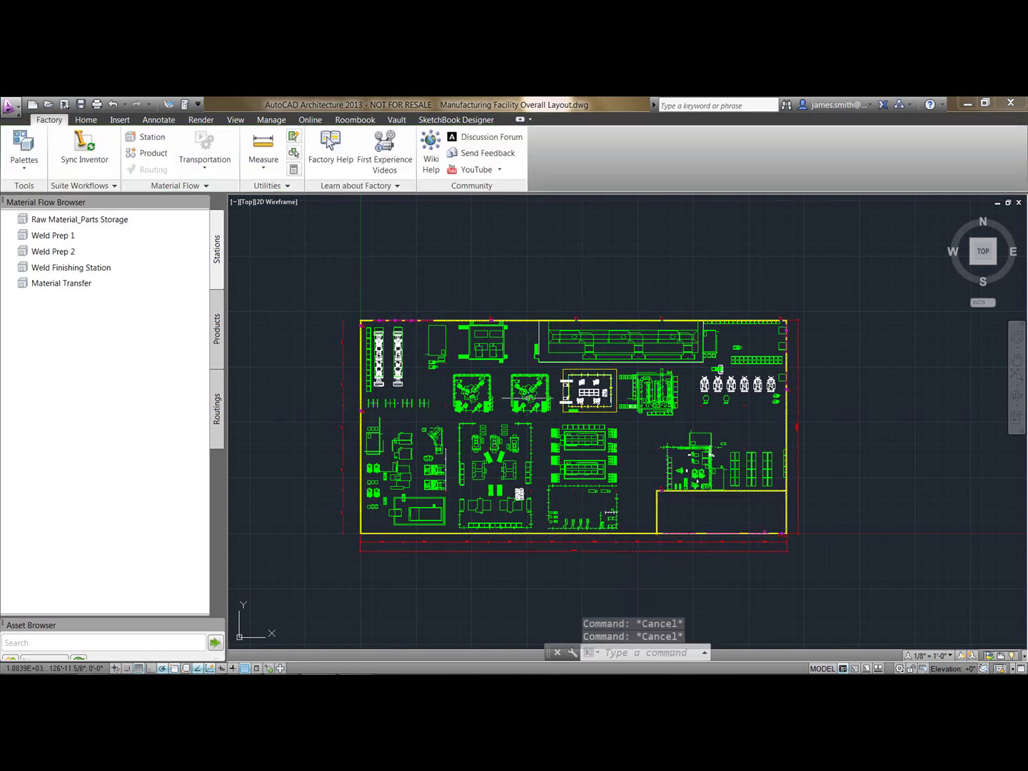
scroll(592, 404, up, 5)
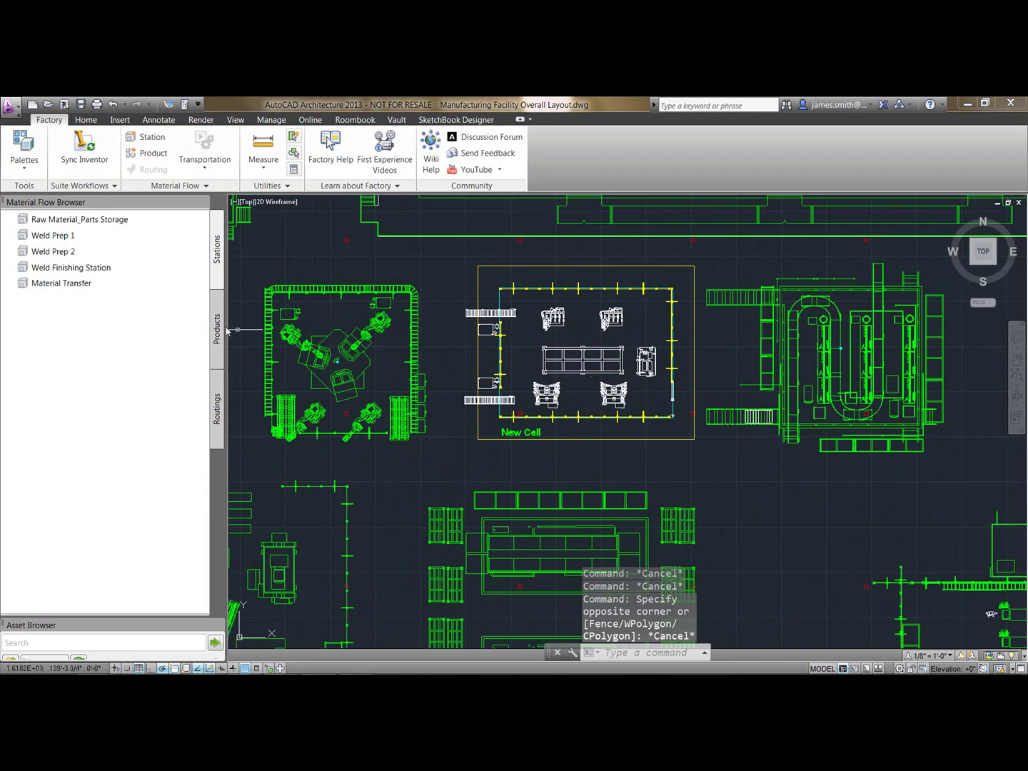
Create a new station from the New Cell equipment, with its connector at the cell centre
right_click(50, 310)
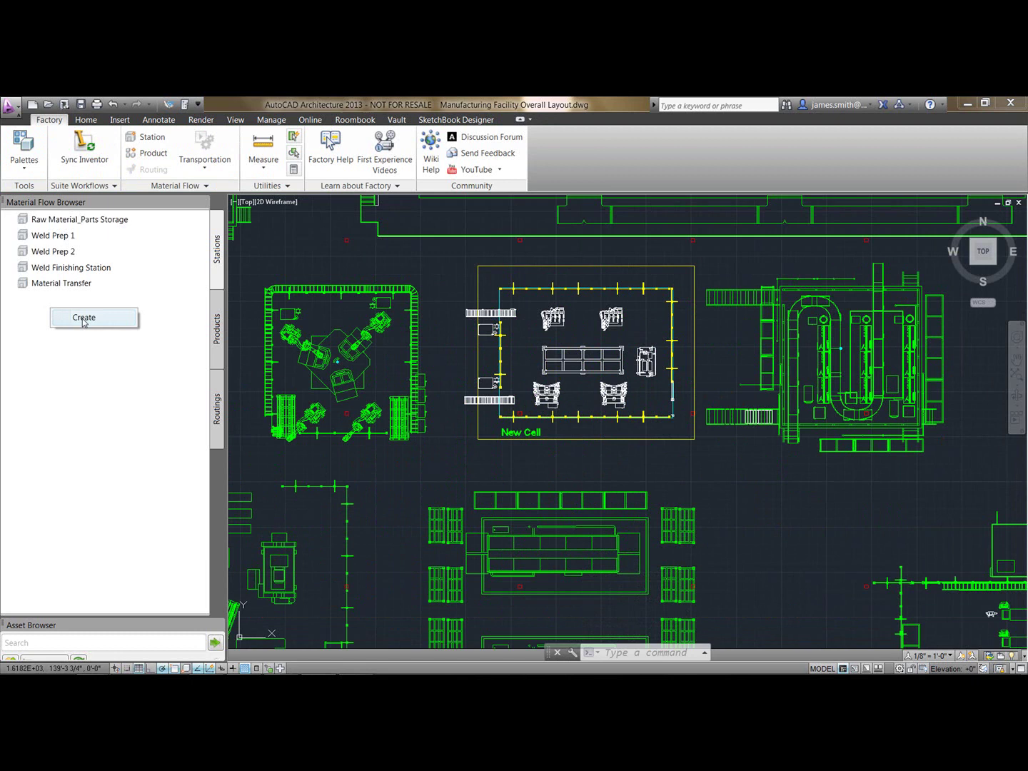
click(83, 319)
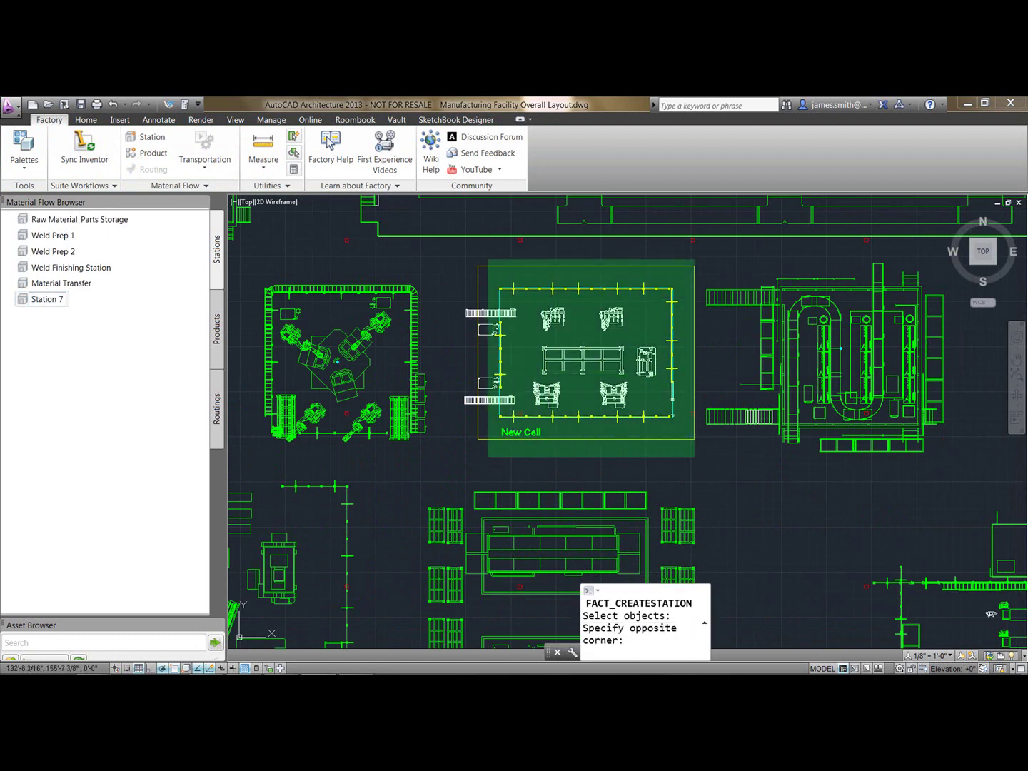
click(465, 261)
key(Return)
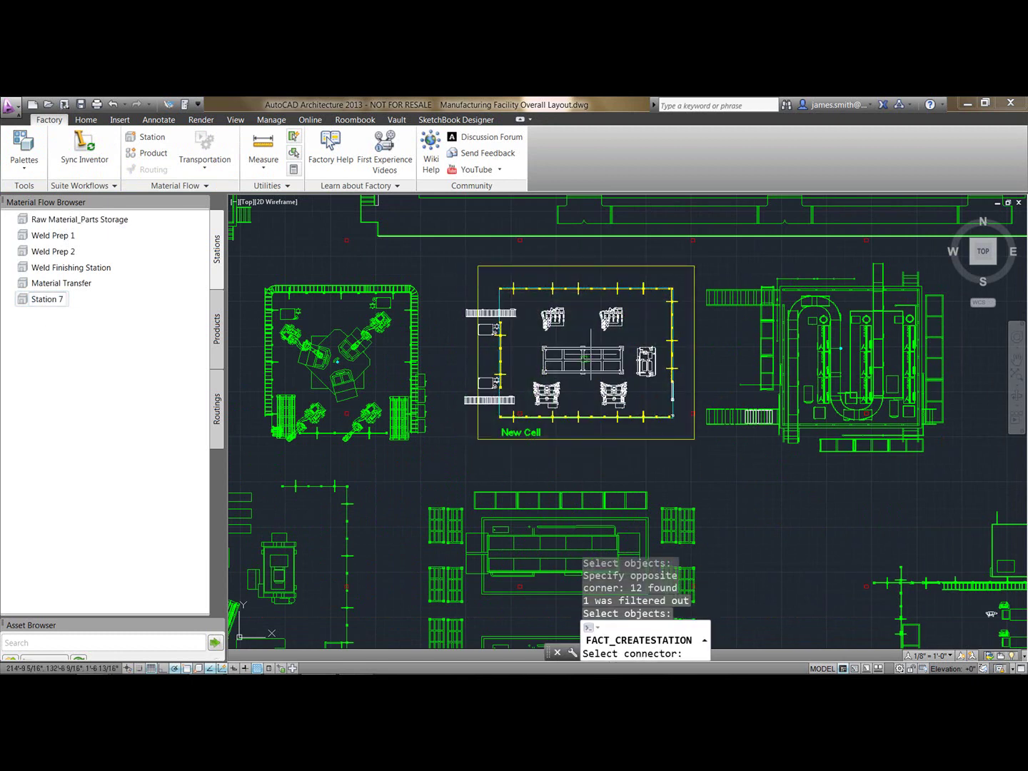
click(581, 346)
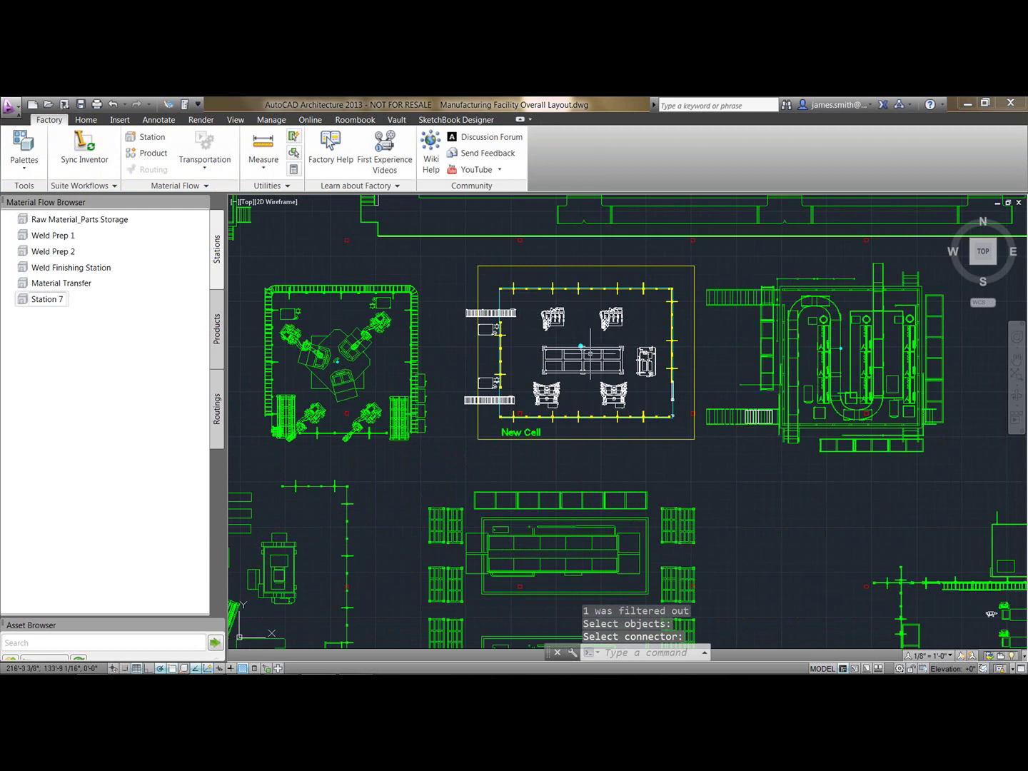
scroll(584, 347, up, 5)
scroll(578, 340, down, 6)
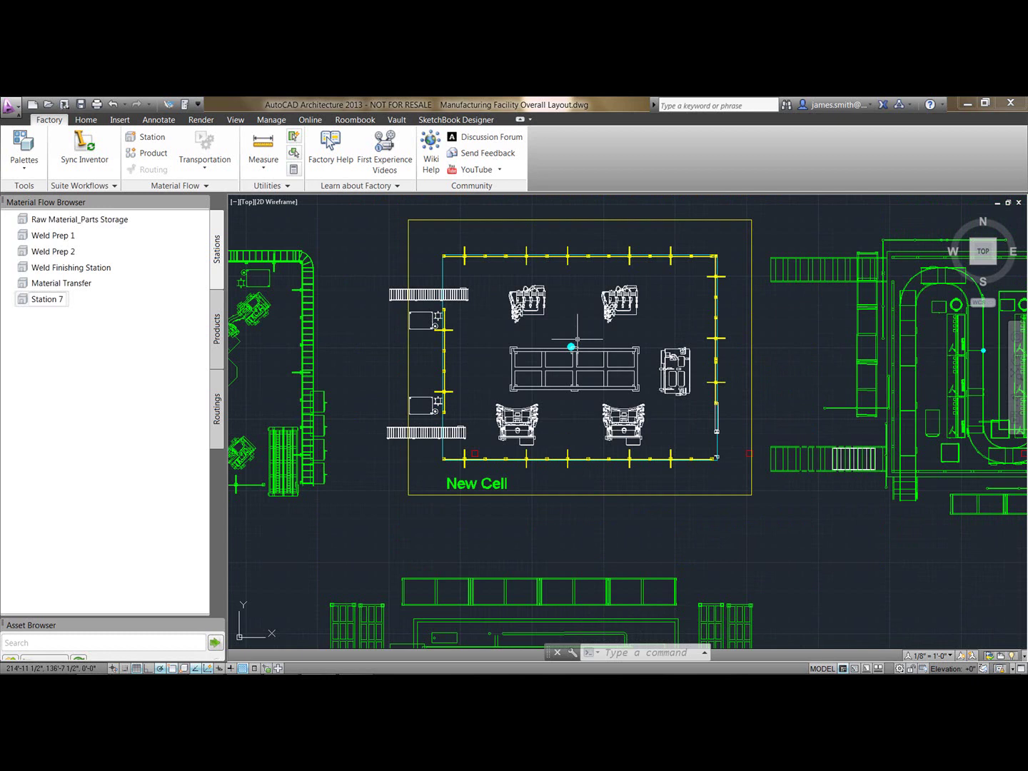
Rename Station 7 to New Cell
click(48, 300)
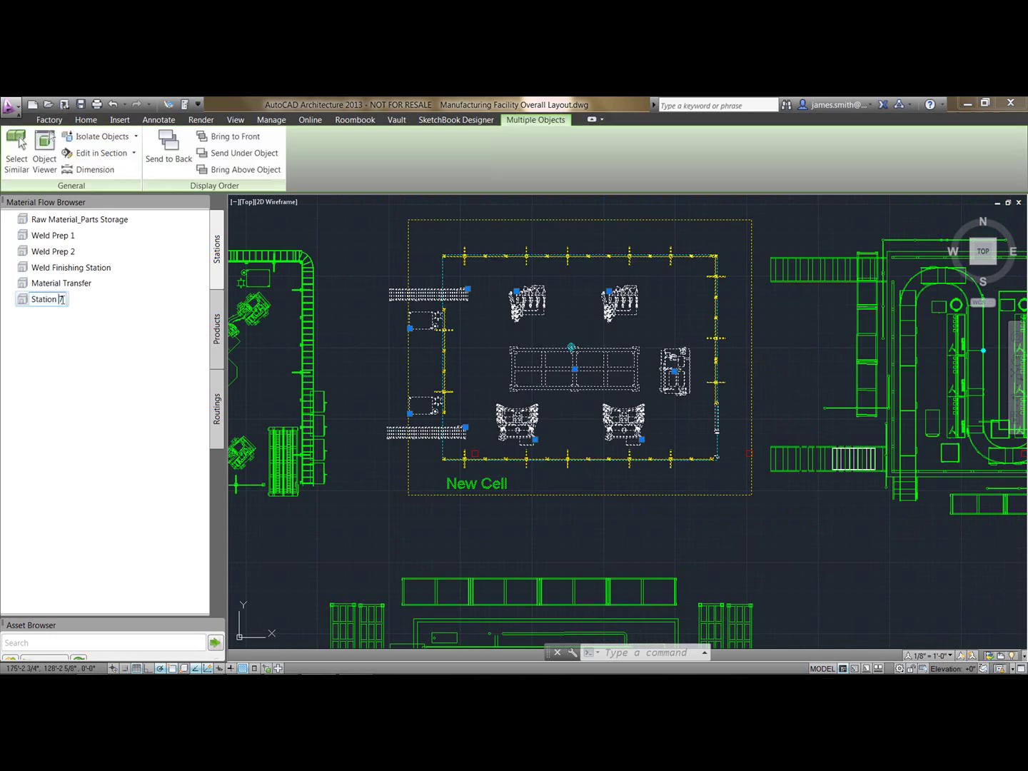
text(New Cell)
key(Return)
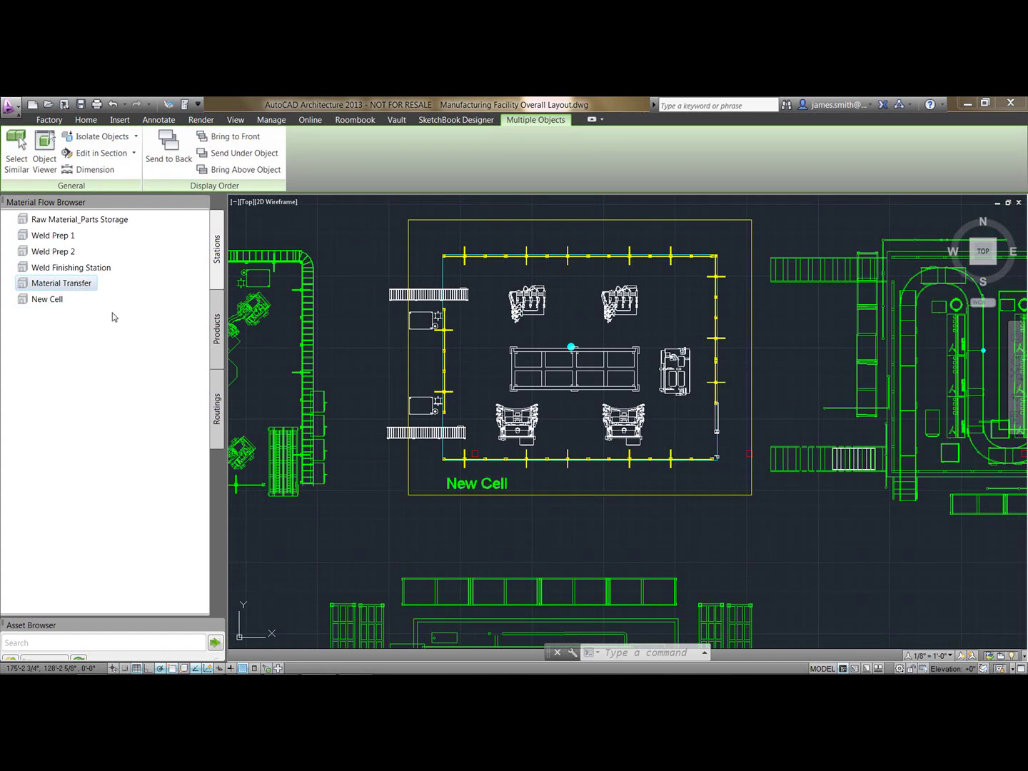
On the Products list, create a new product named Test Well
click(218, 331)
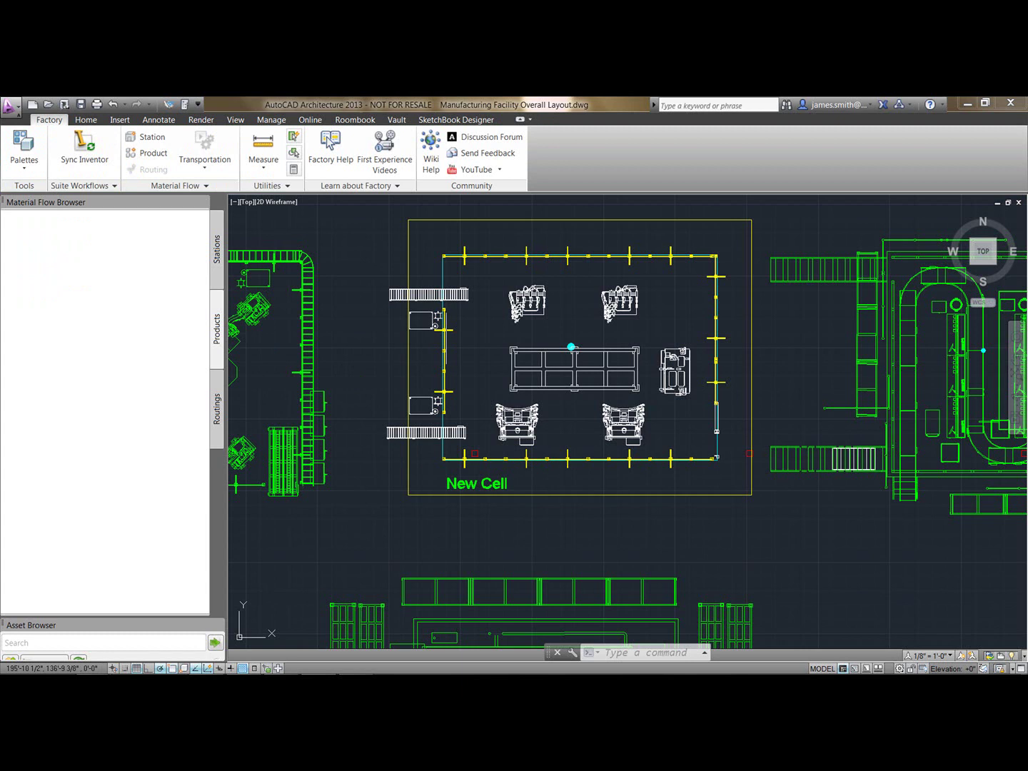
scroll(541, 371, down, 9)
scroll(537, 376, up, 2)
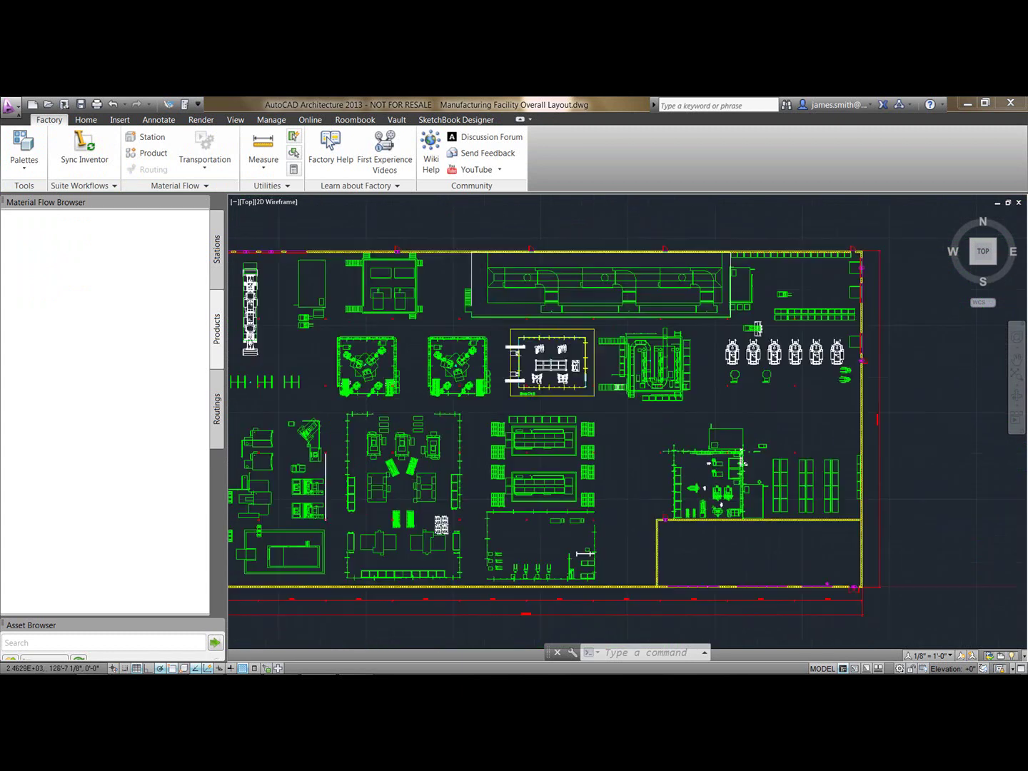
right_click(38, 246)
click(62, 254)
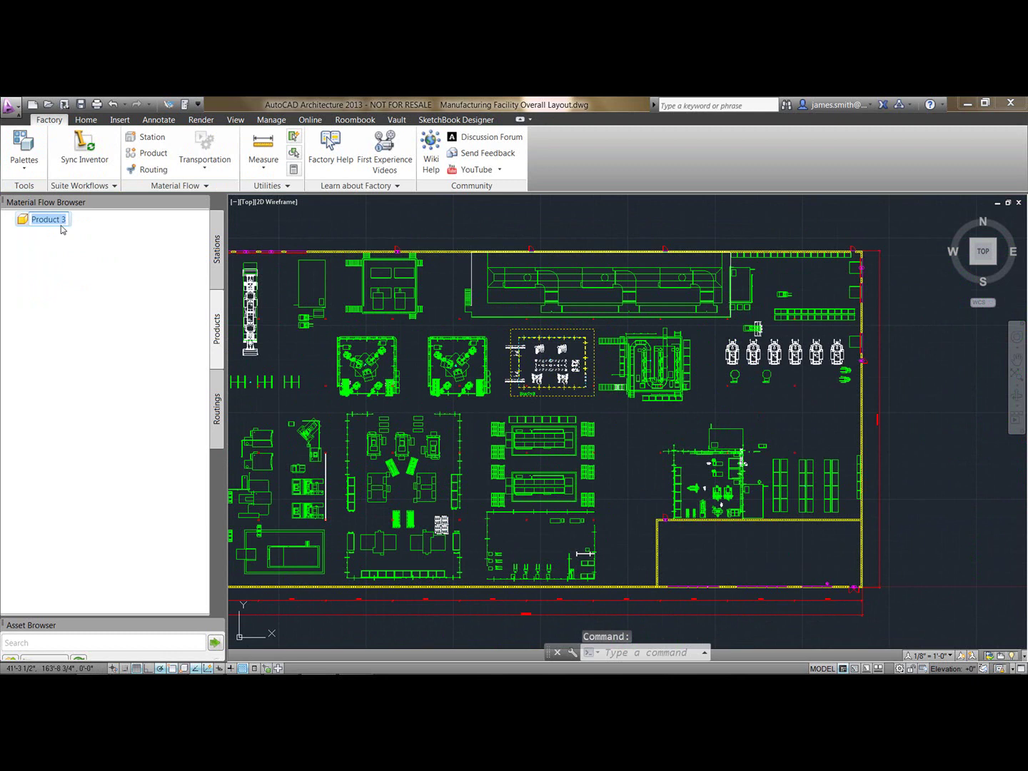
text(Test W)
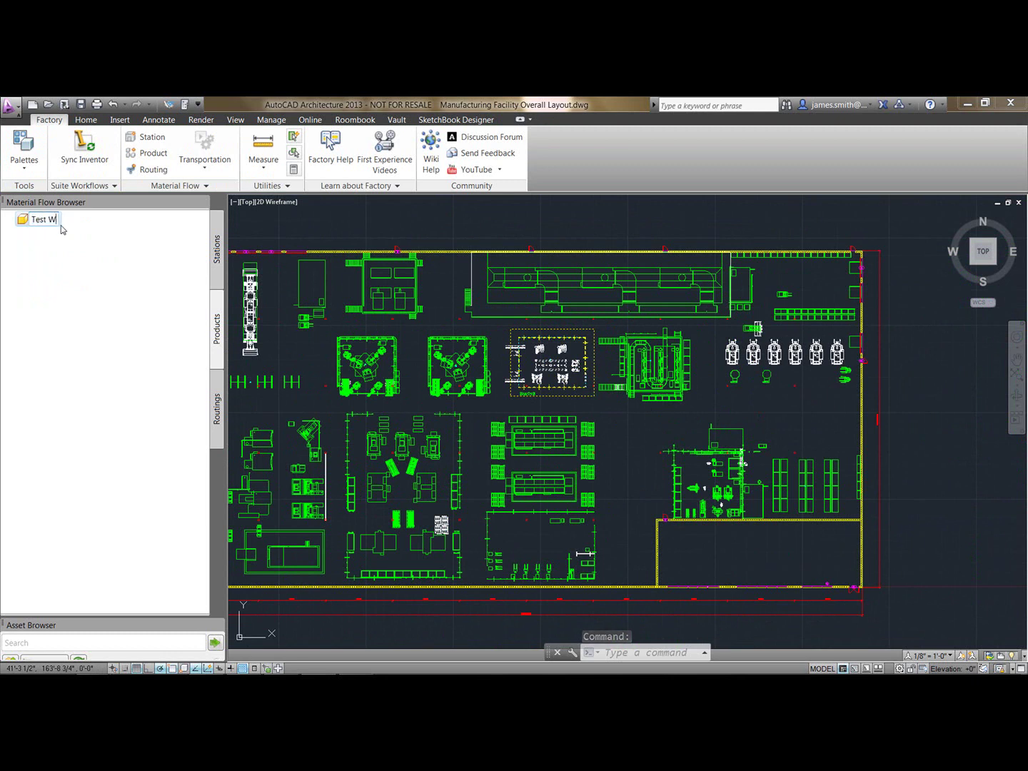
text(ell)
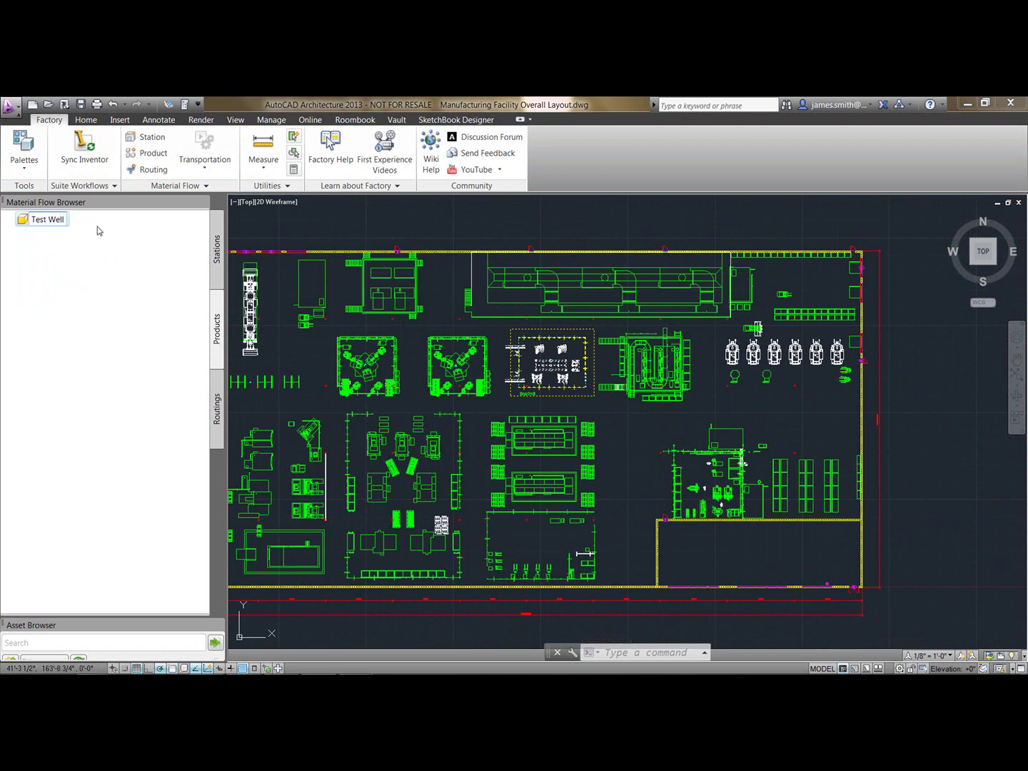
key(Return)
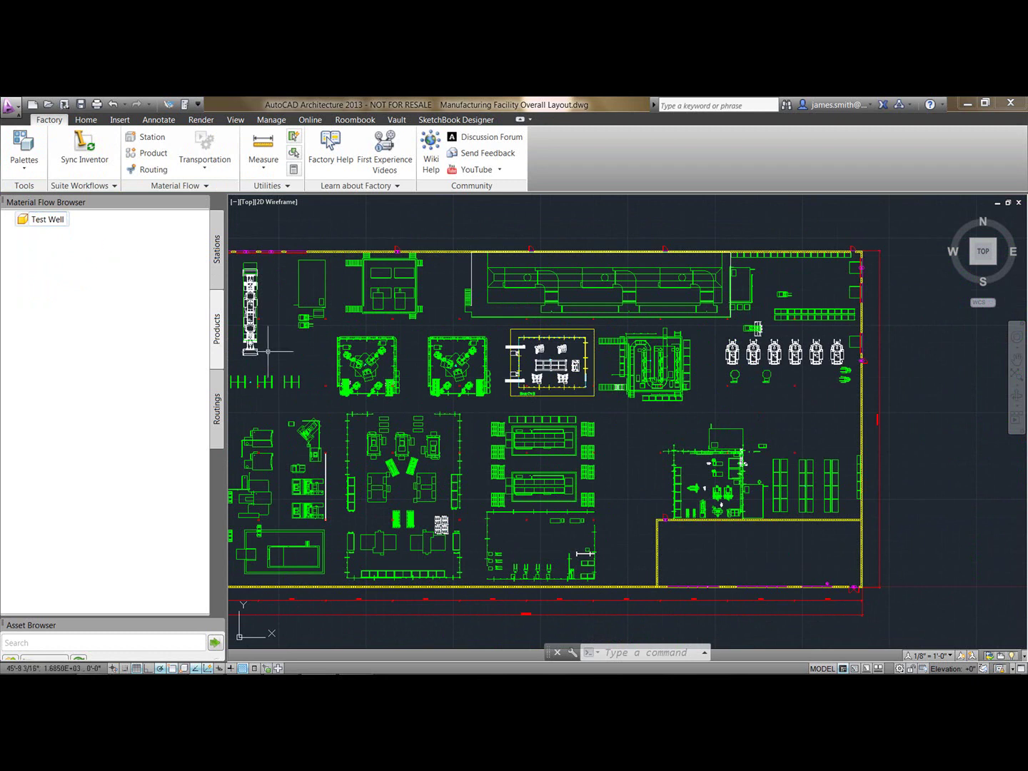
Create a Test Well instance, then delete the duplicate Test Well (1) product
right_click(89, 238)
click(125, 244)
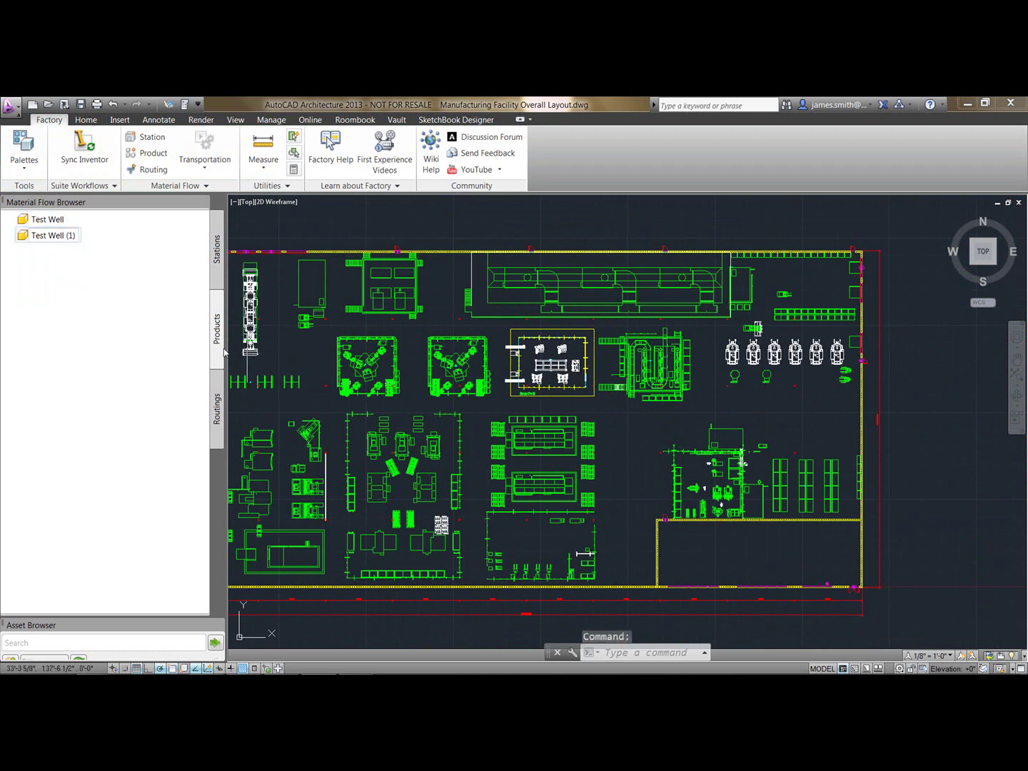
right_click(25, 236)
click(61, 278)
right_click(43, 223)
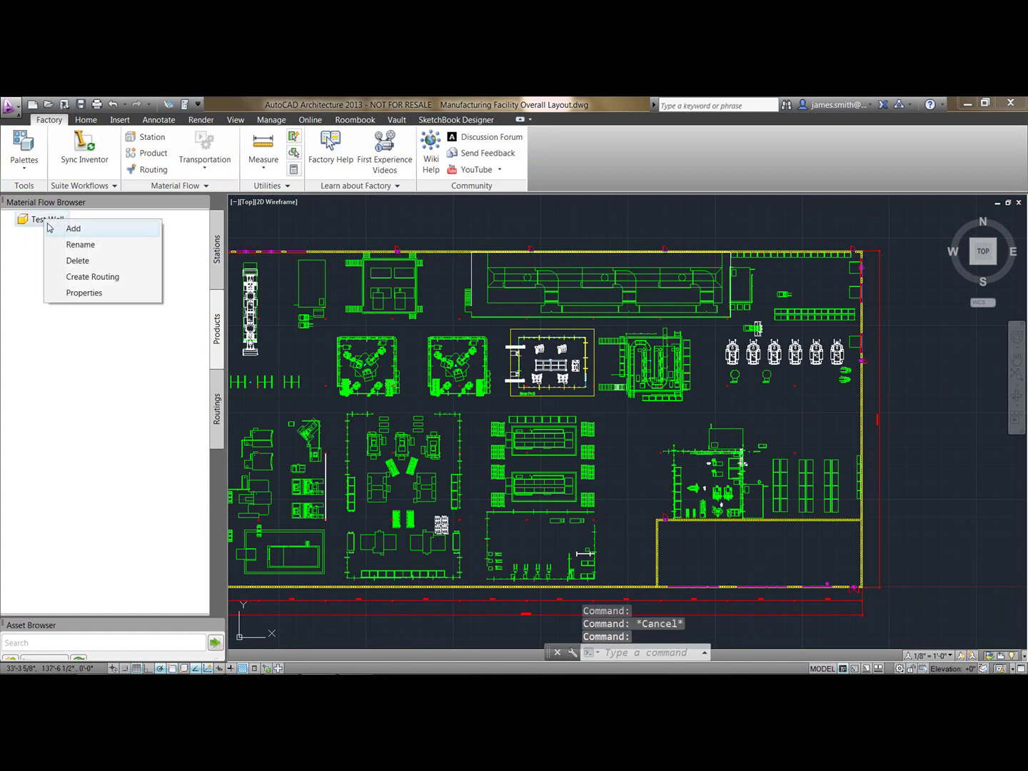
Create routing Job 2 for Test Well through six stations, from parts storage to Material Transfer
click(62, 275)
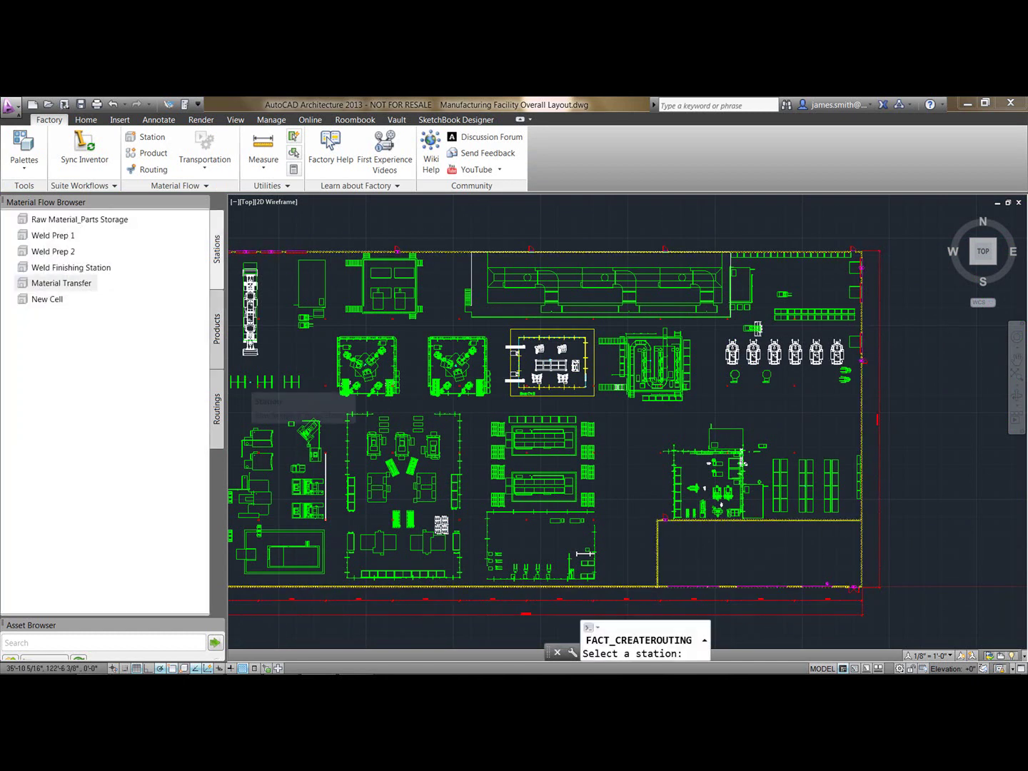
click(239, 387)
click(345, 383)
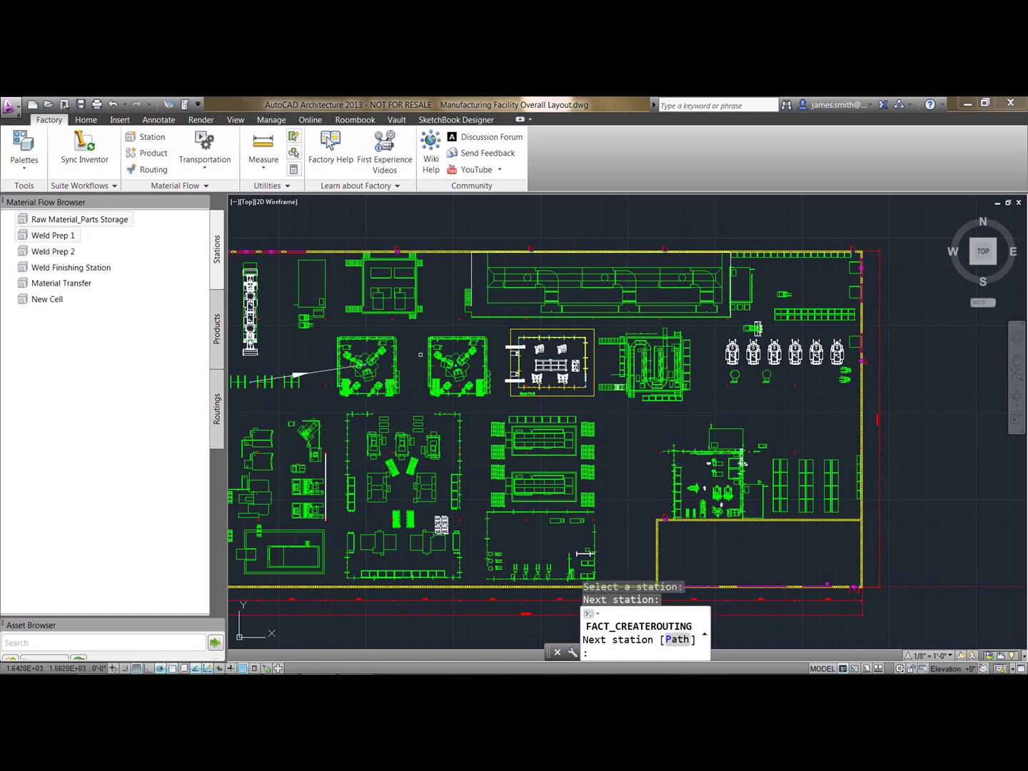
click(458, 371)
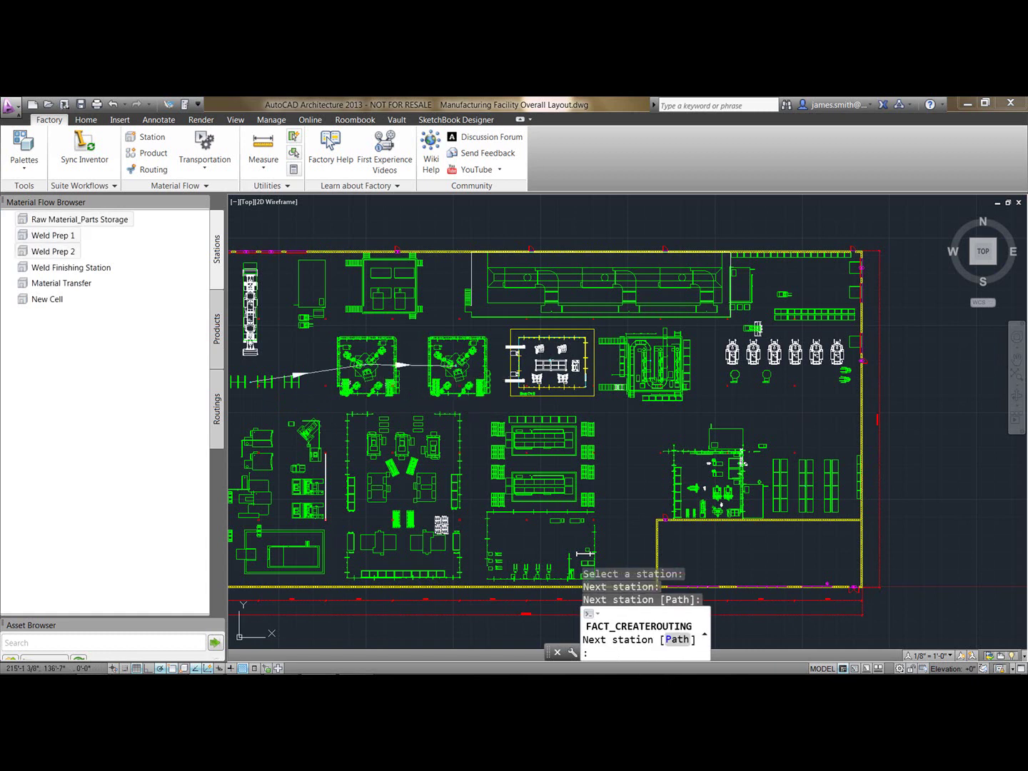
click(652, 364)
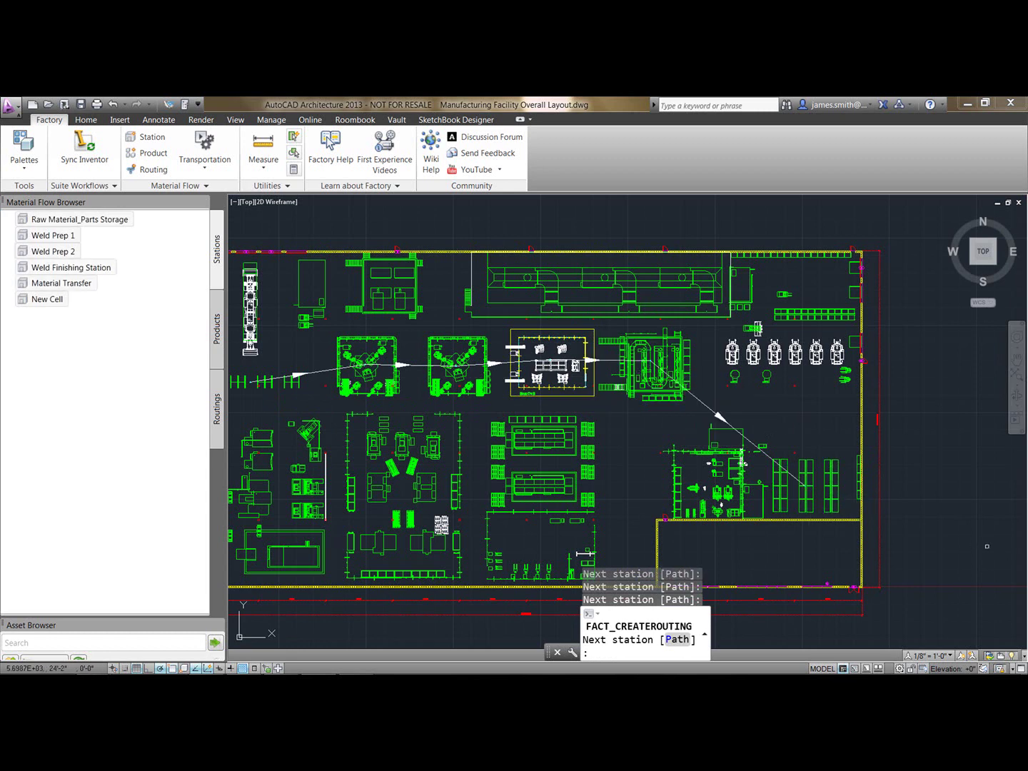
right_click(823, 432)
click(846, 439)
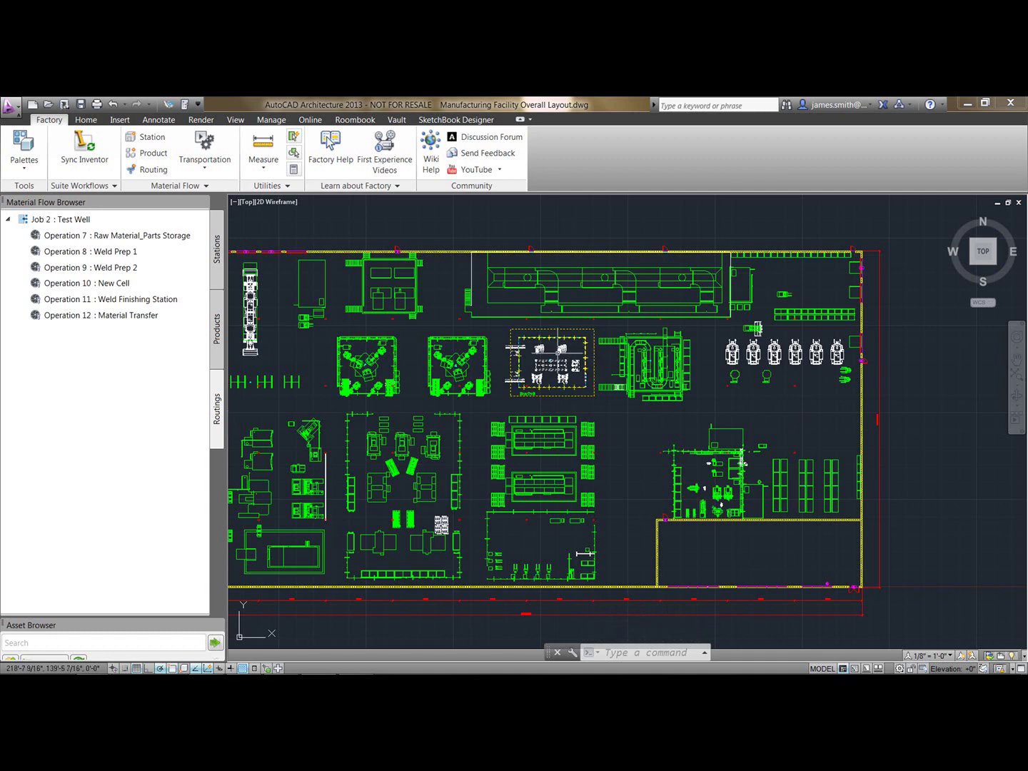
Select the New Cell station, then run the Transportation analysis (7.18K ft, 20.28K cost)
mouse_move(557, 350)
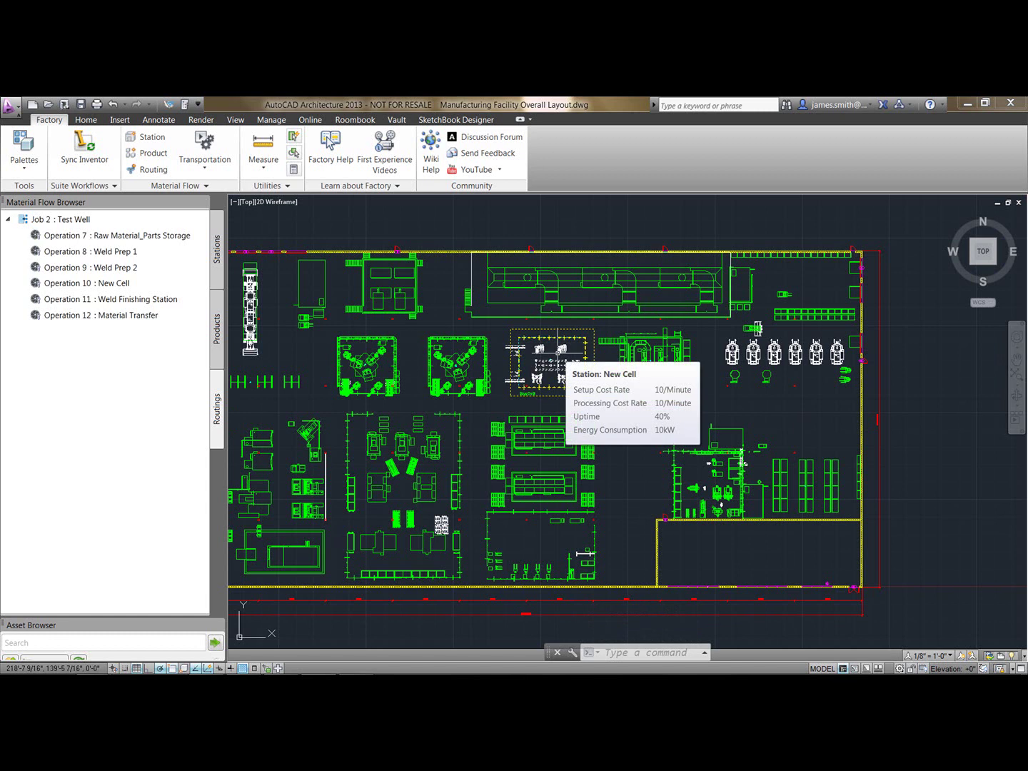
click(559, 350)
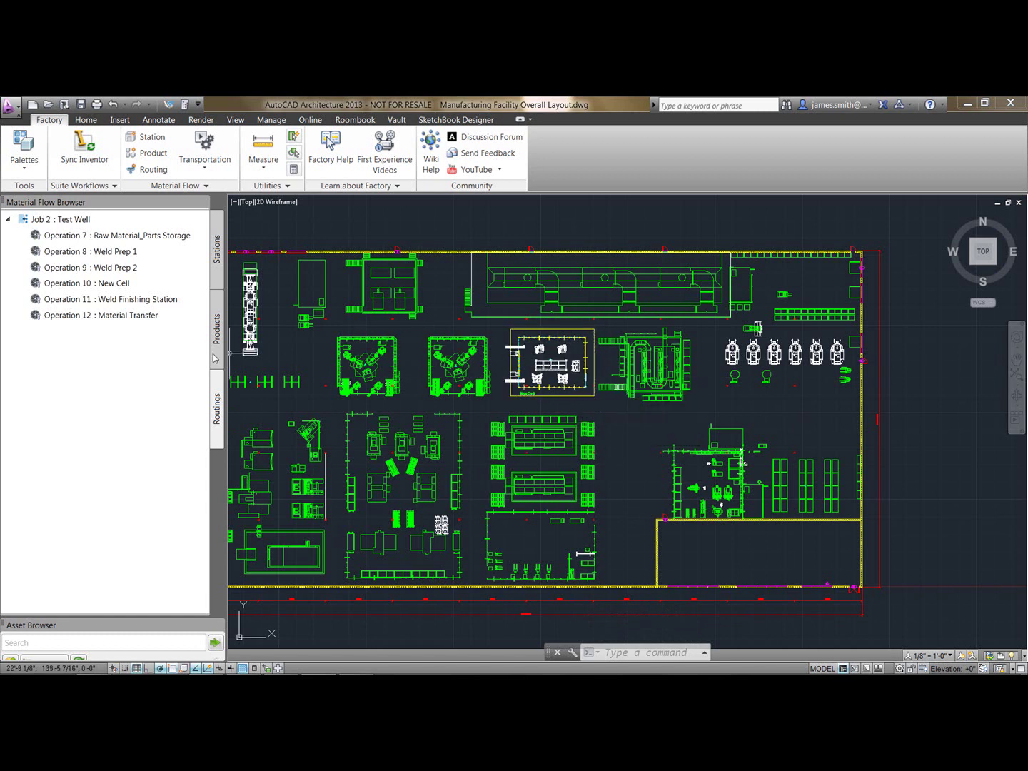
click(219, 268)
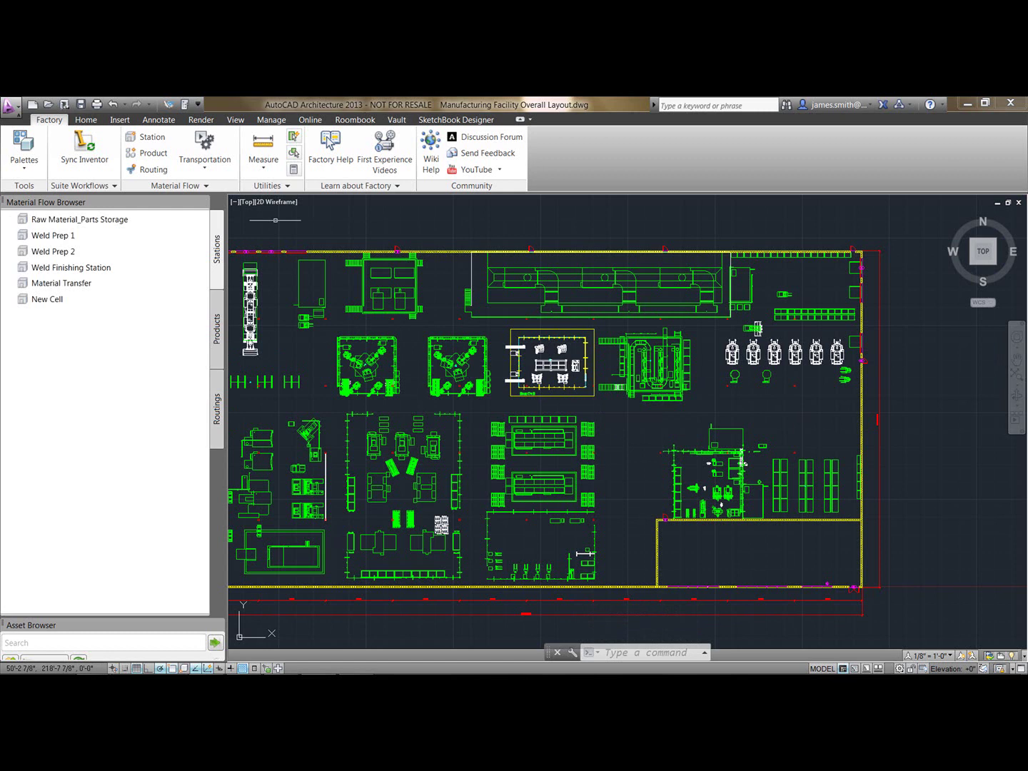
click(206, 169)
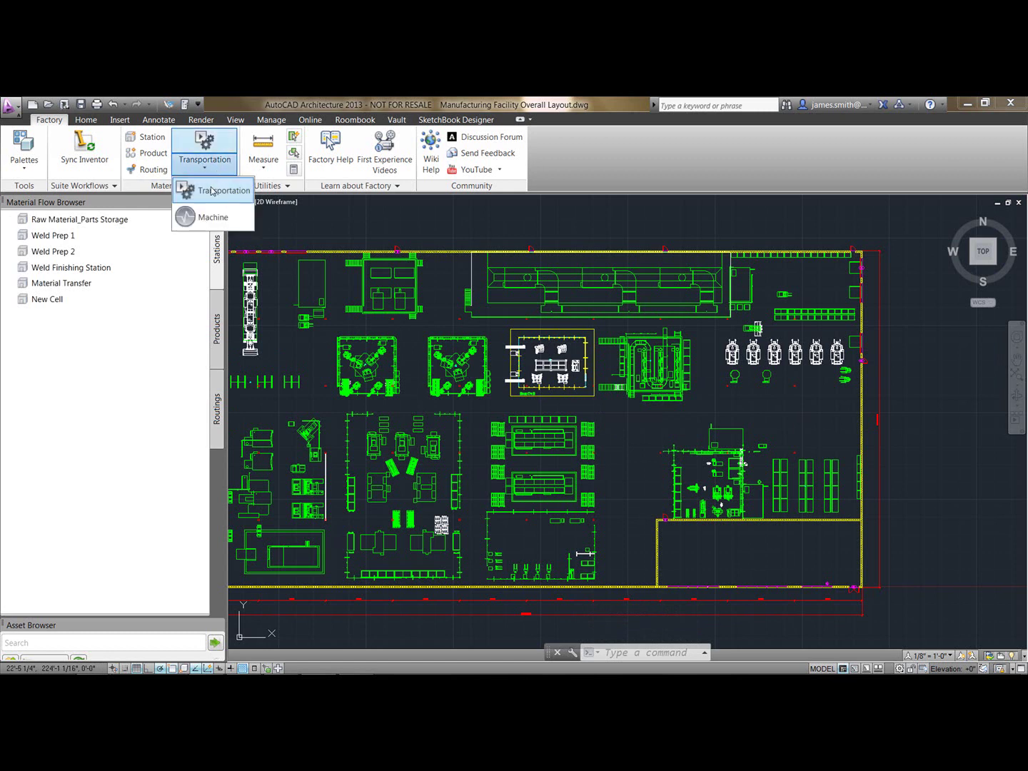
click(221, 191)
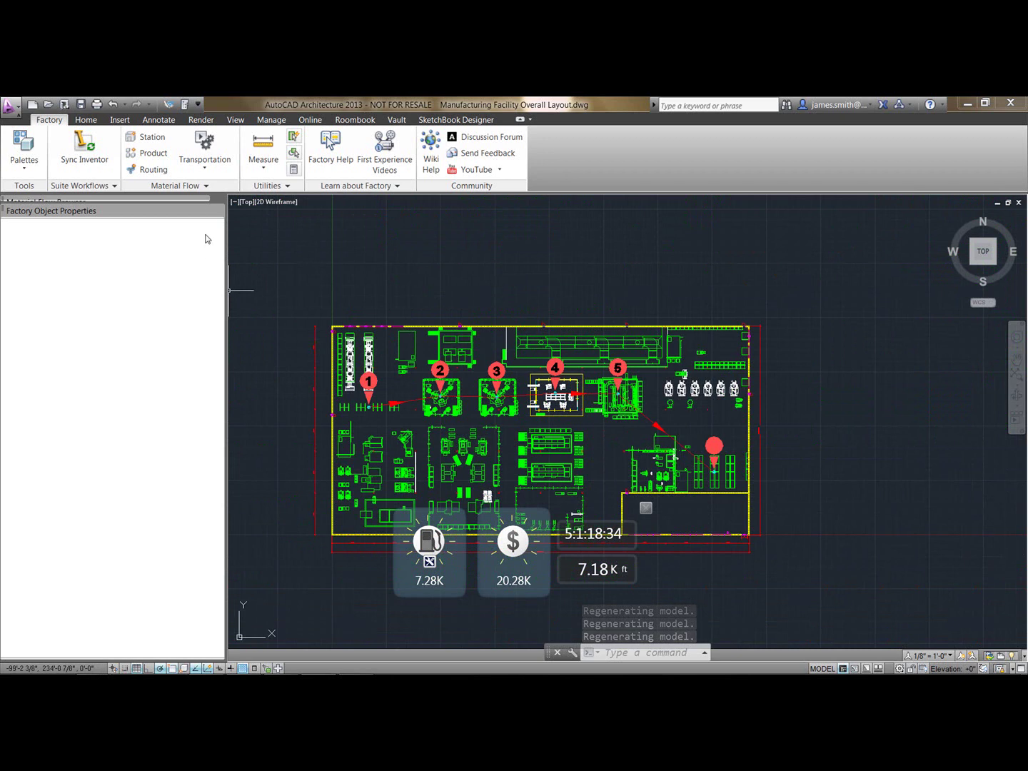
Run the Machine utilization analysis and zoom to inspect station markers and the 217 kWh gauge
mouse_move(222, 213)
click(205, 161)
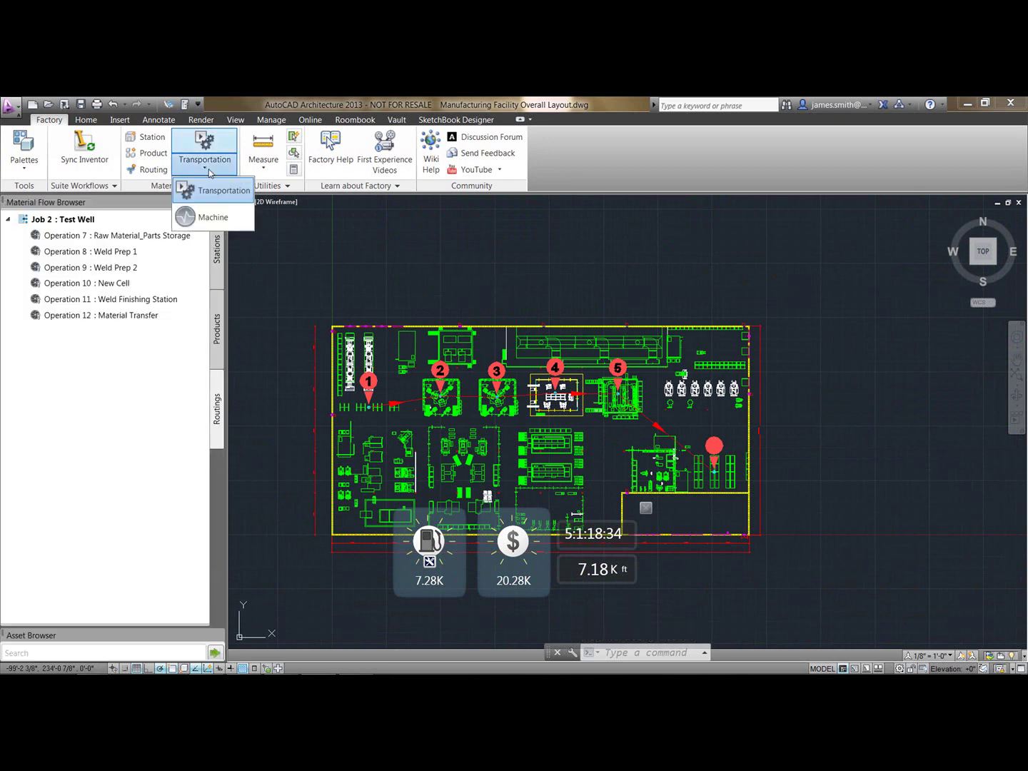
click(215, 212)
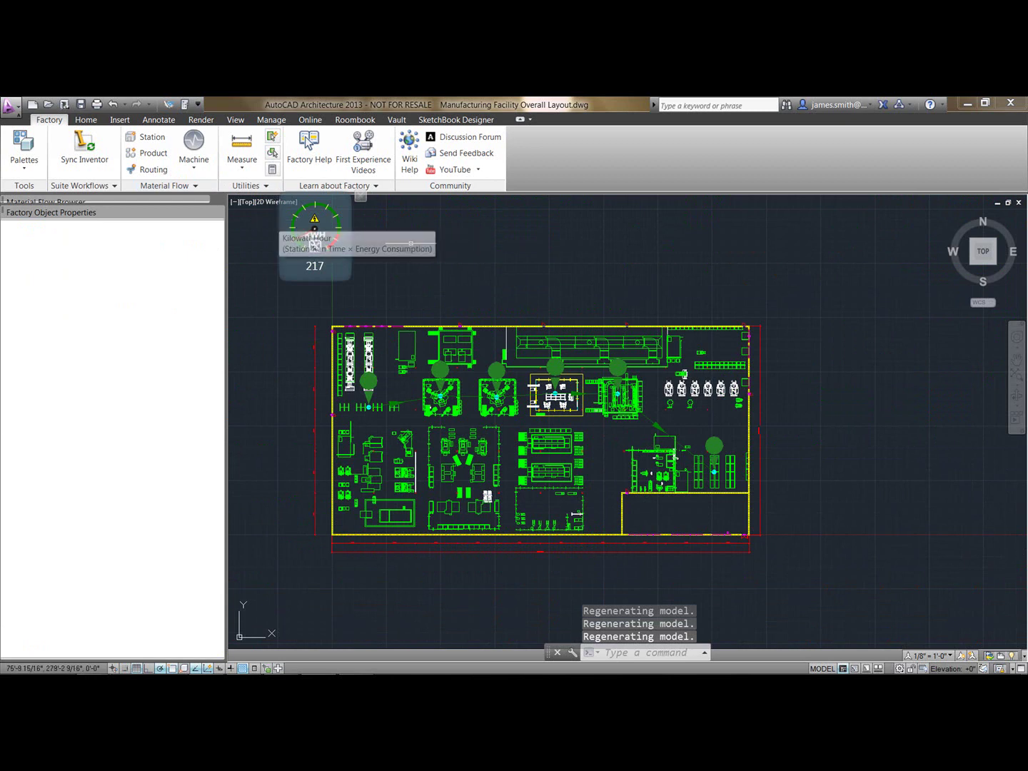
scroll(564, 364, up, 4)
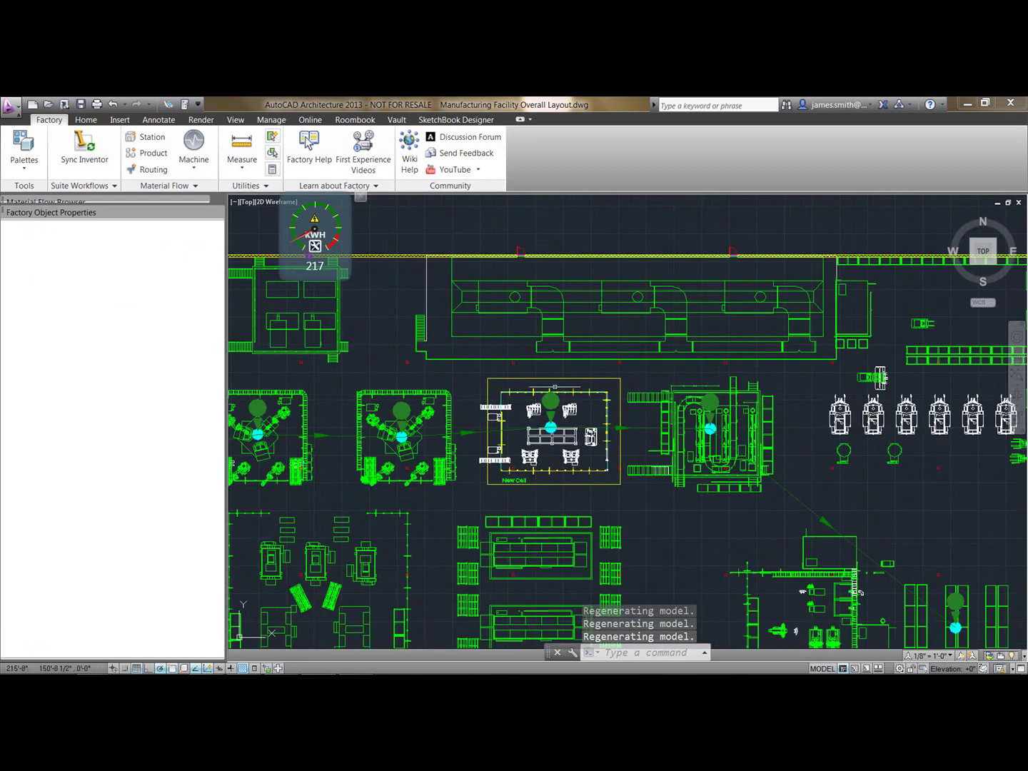
scroll(563, 371, down, 2)
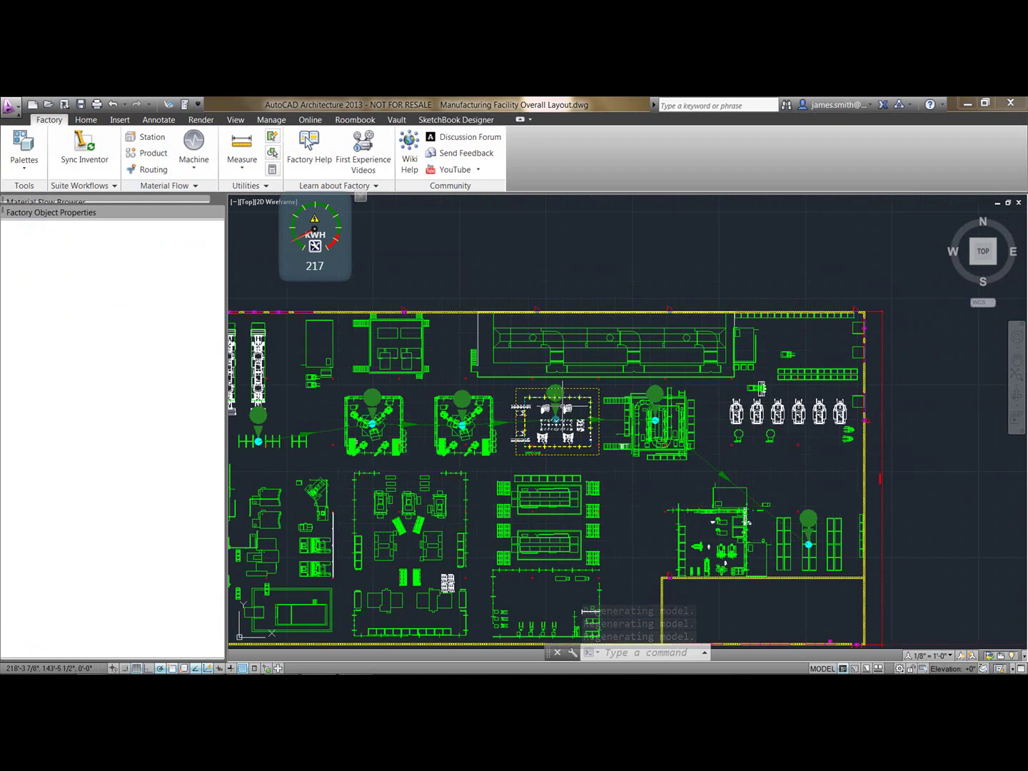
scroll(564, 411, down, 3)
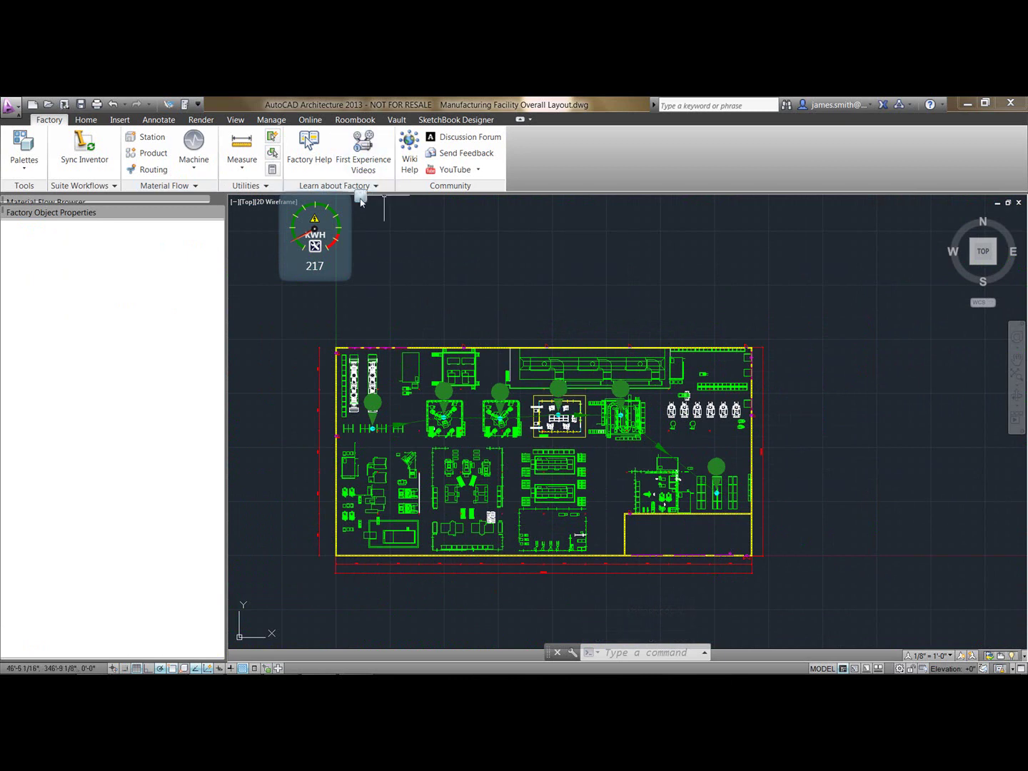
click(219, 212)
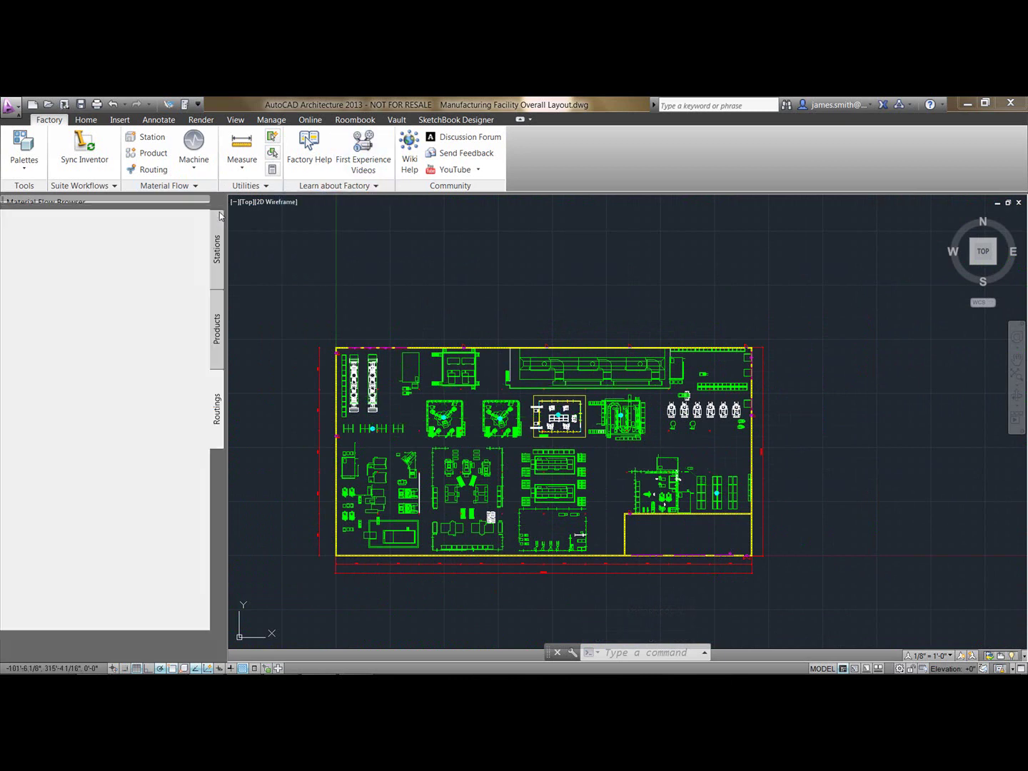